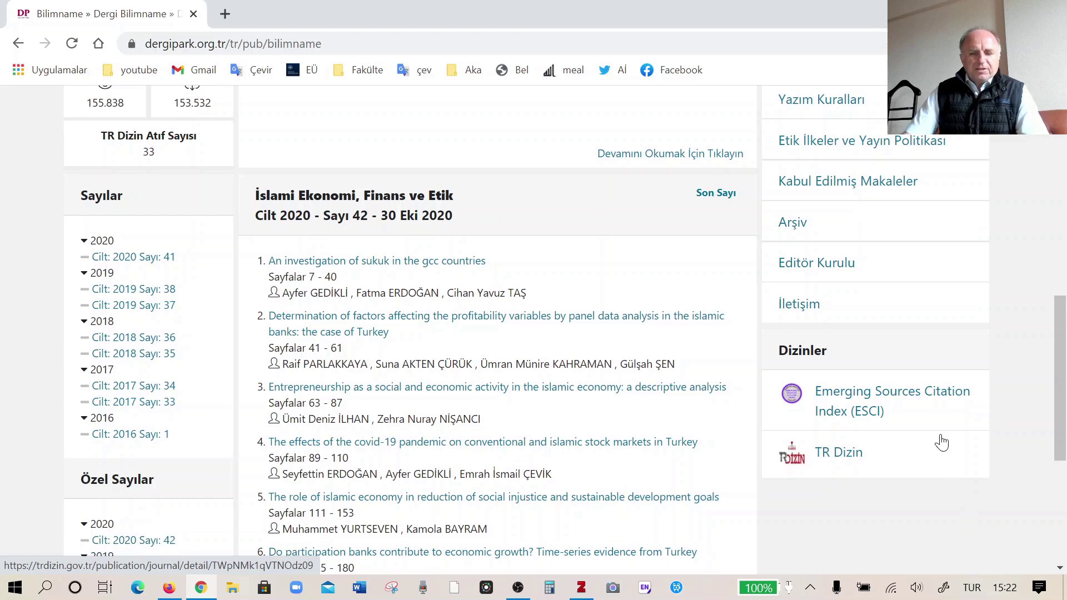
# Step: Save the Bilimname journal page to Zotero with the Zotero Connector extension and expand the list of target collections
pyautogui.scroll(4, 945, 442)
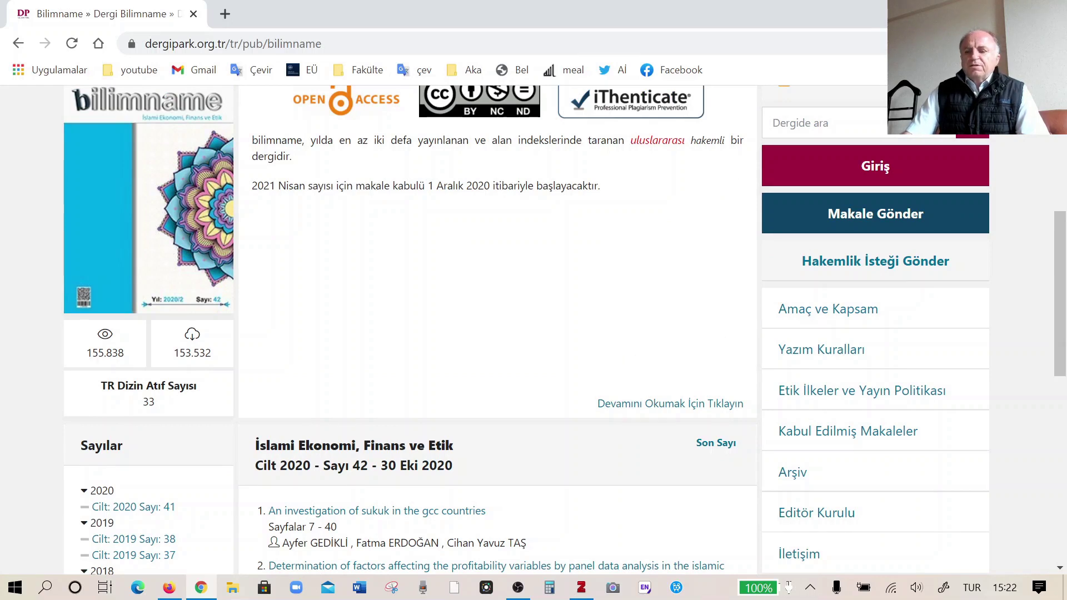
pyautogui.click(1001, 44)
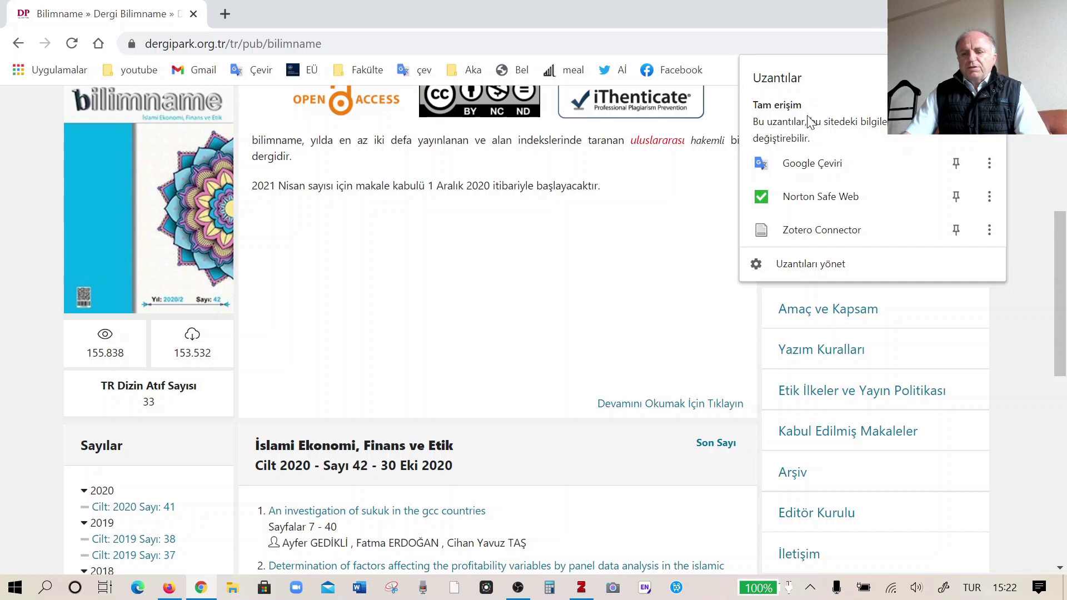
pyautogui.click(825, 235)
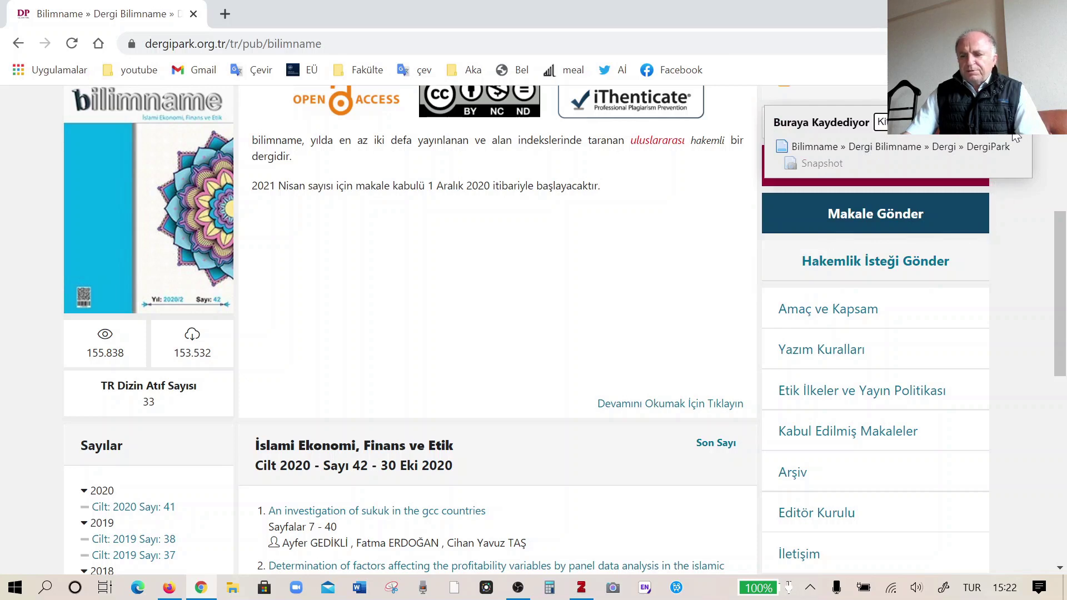
pyautogui.click(945, 122)
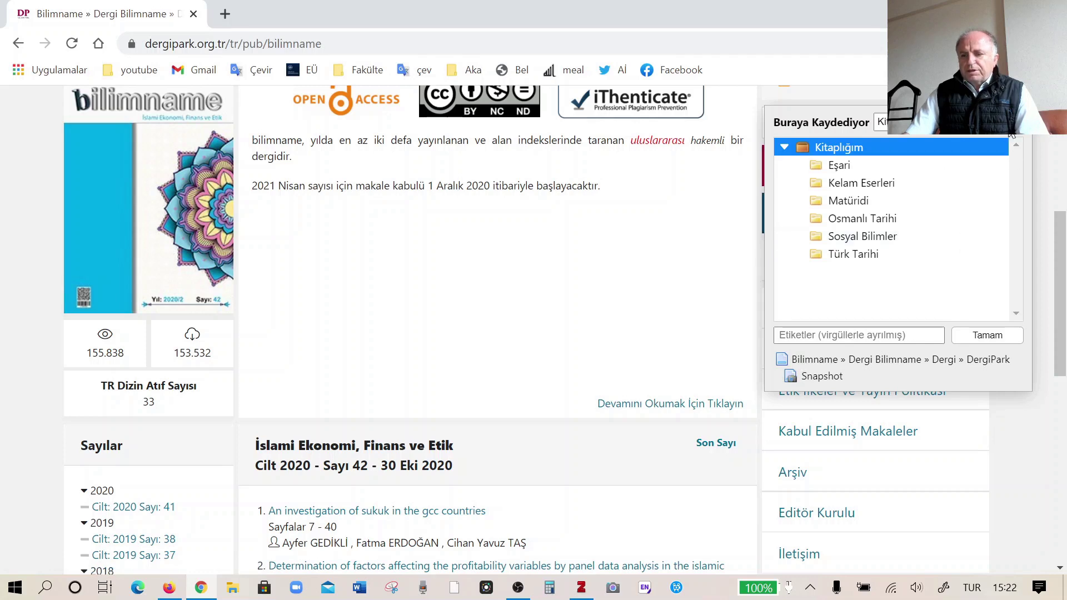
# Step: Check the general preferences in the Zotero Connector options and close them
pyautogui.click(1018, 43)
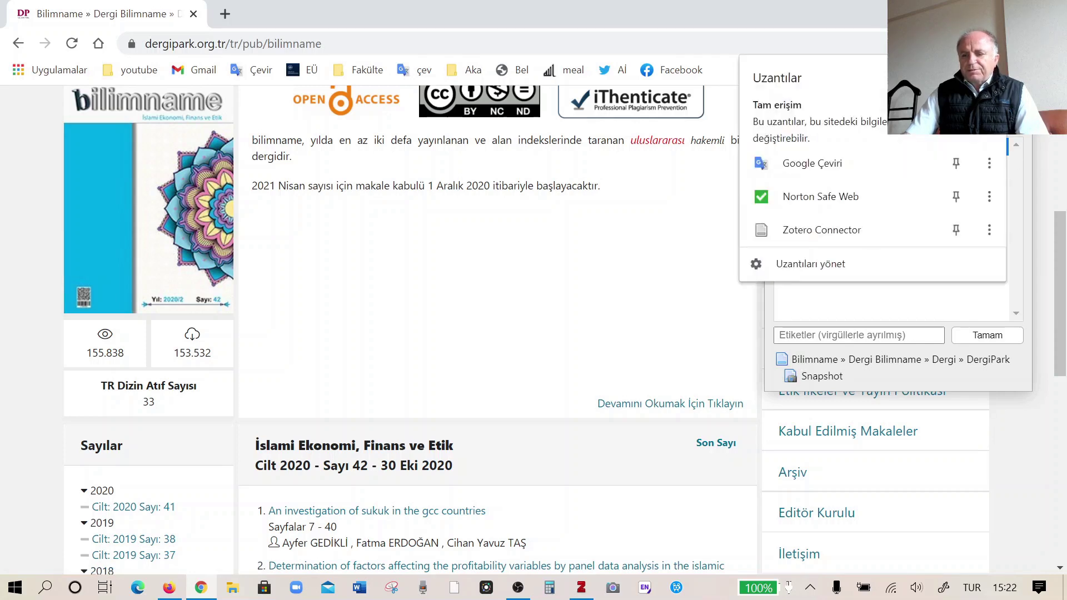
pyautogui.click(990, 232)
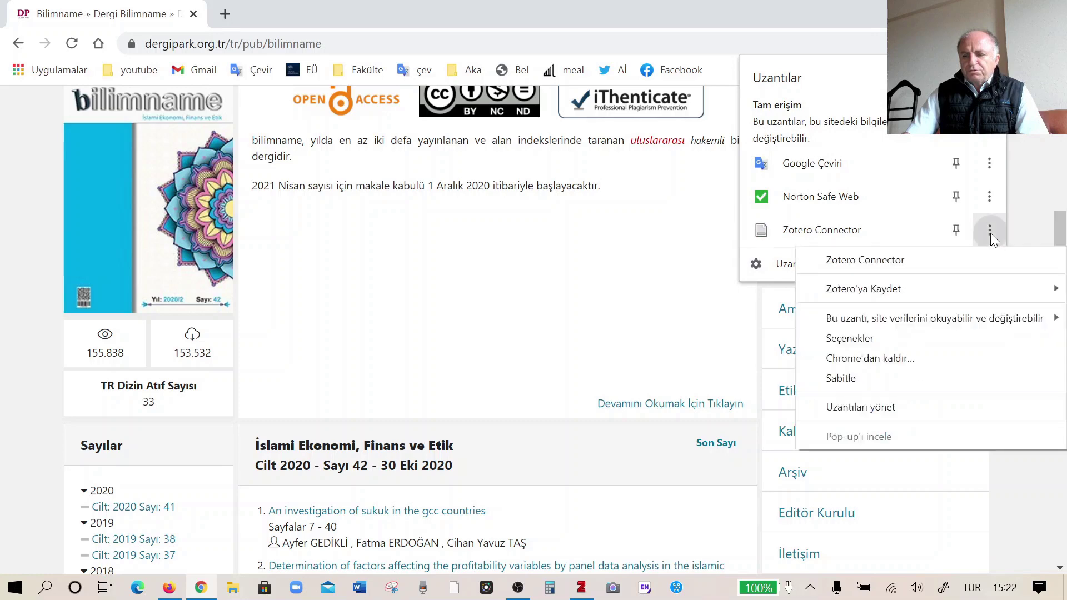
pyautogui.click(868, 342)
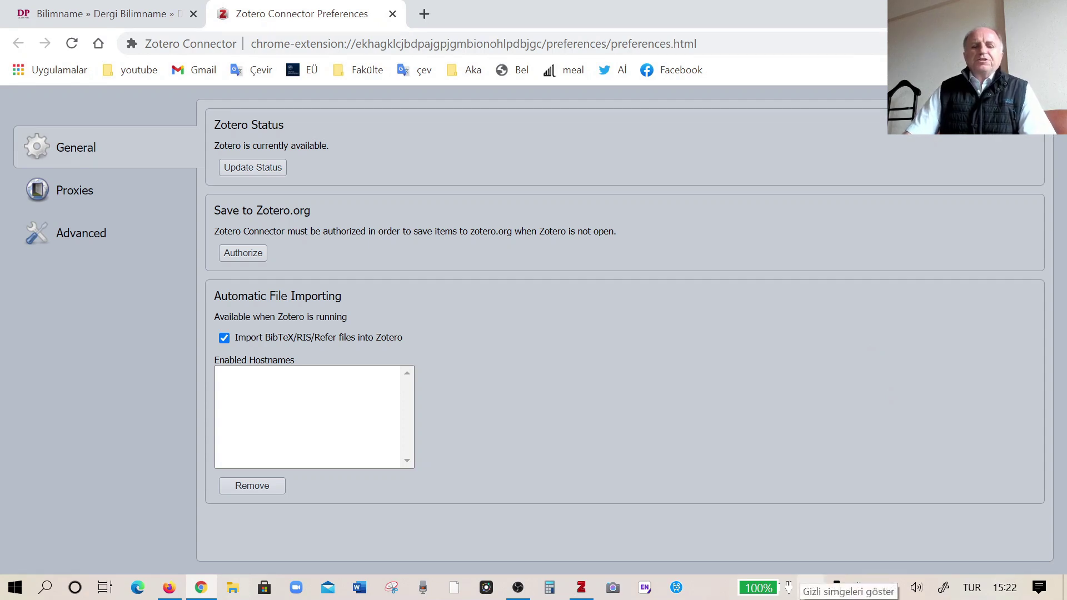
pyautogui.click(393, 14)
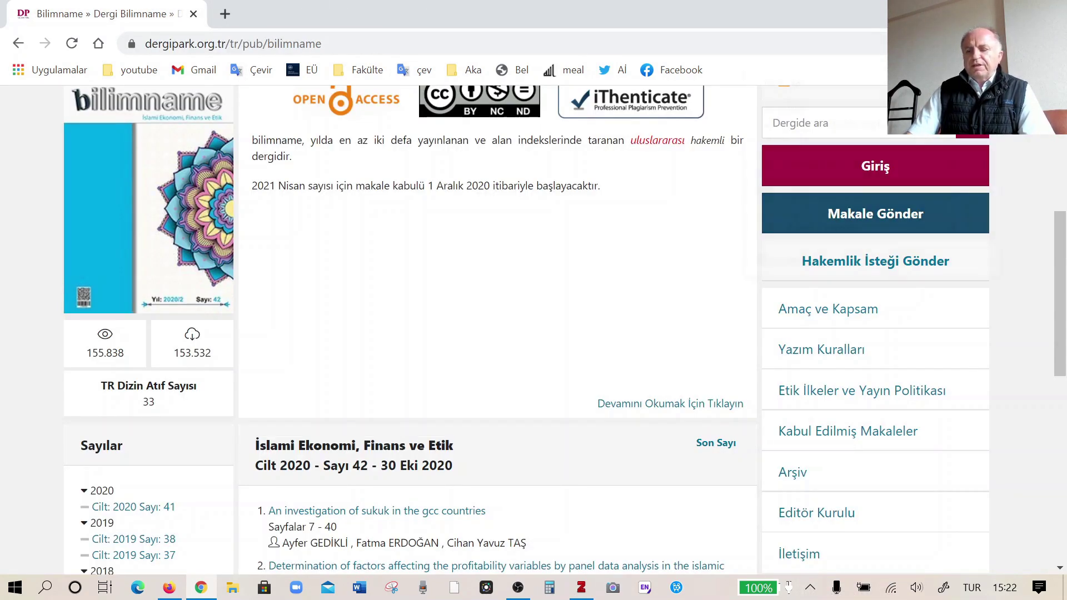
# Step: Authorize Zotero Connector in its options to save items to zotero.org, accepting the default key permissions, and close the preferences
pyautogui.click(995, 43)
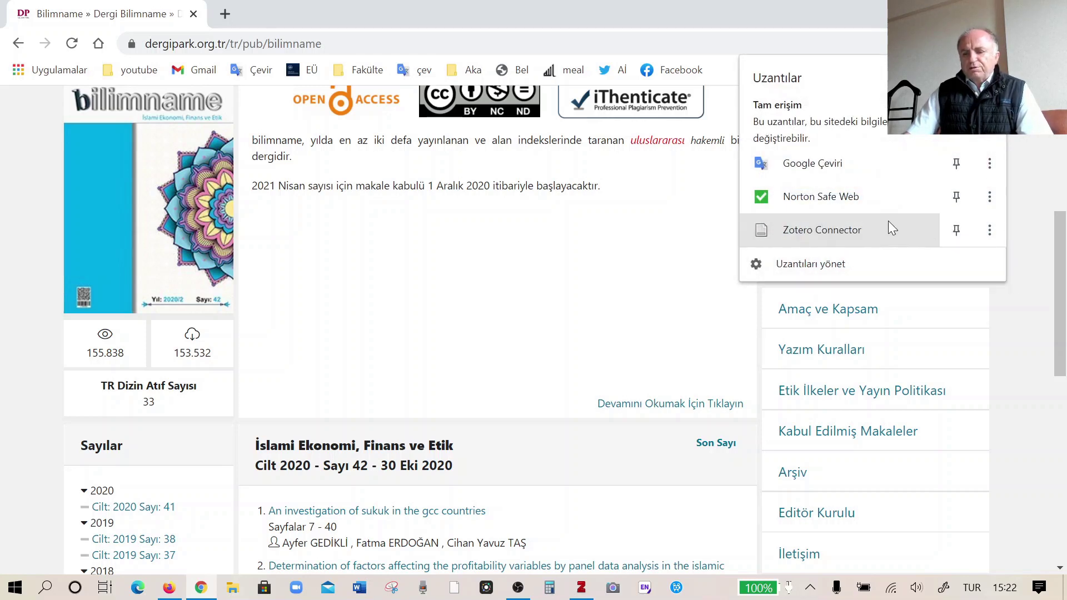
pyautogui.click(991, 235)
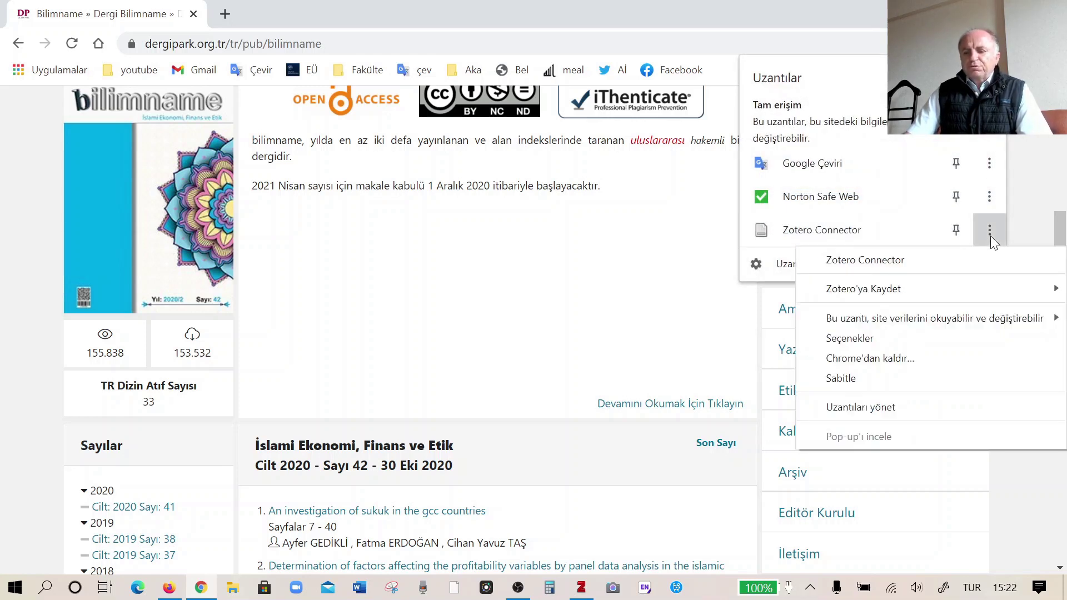
pyautogui.click(901, 339)
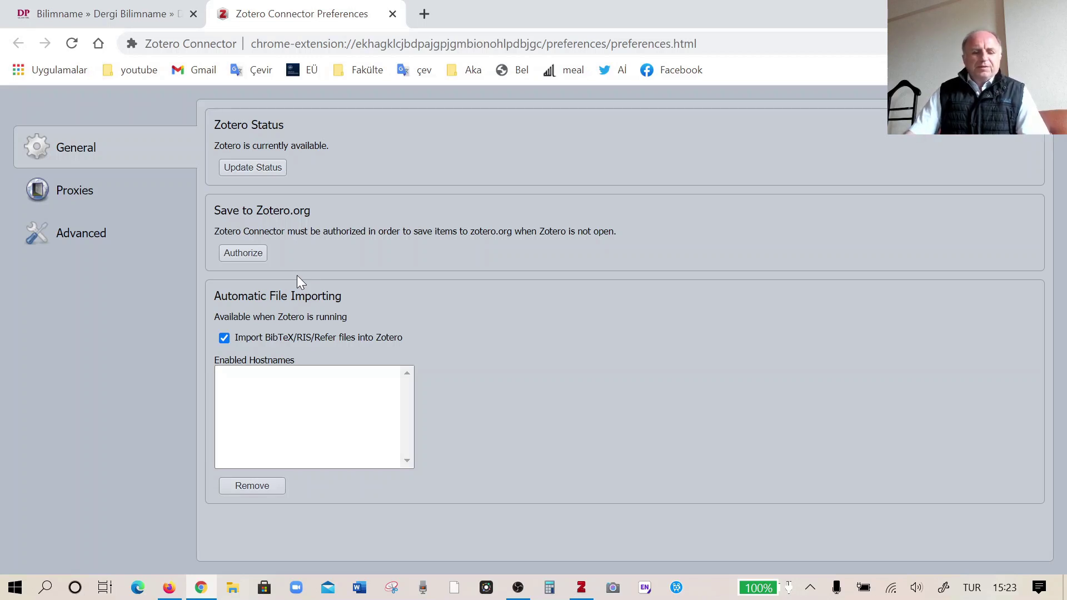
pyautogui.click(242, 253)
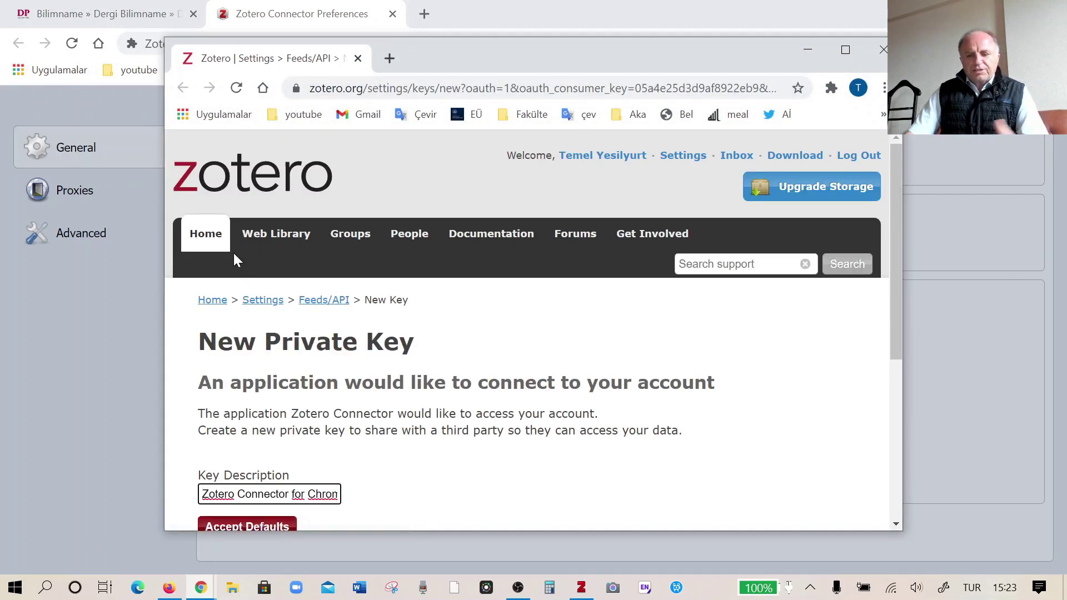
pyautogui.scroll(-1, 784, 422)
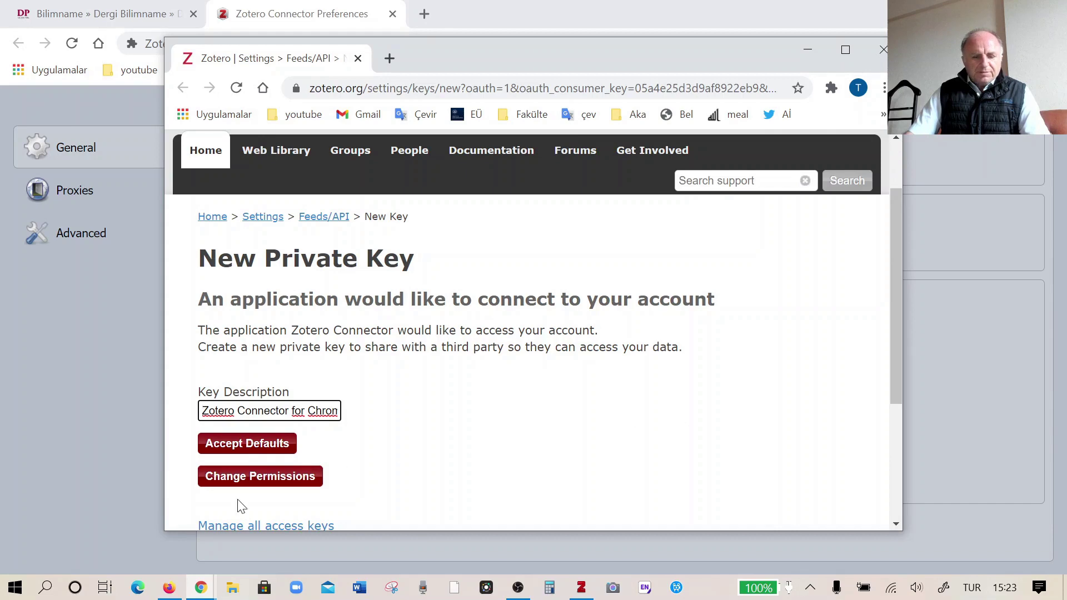
pyautogui.click(251, 448)
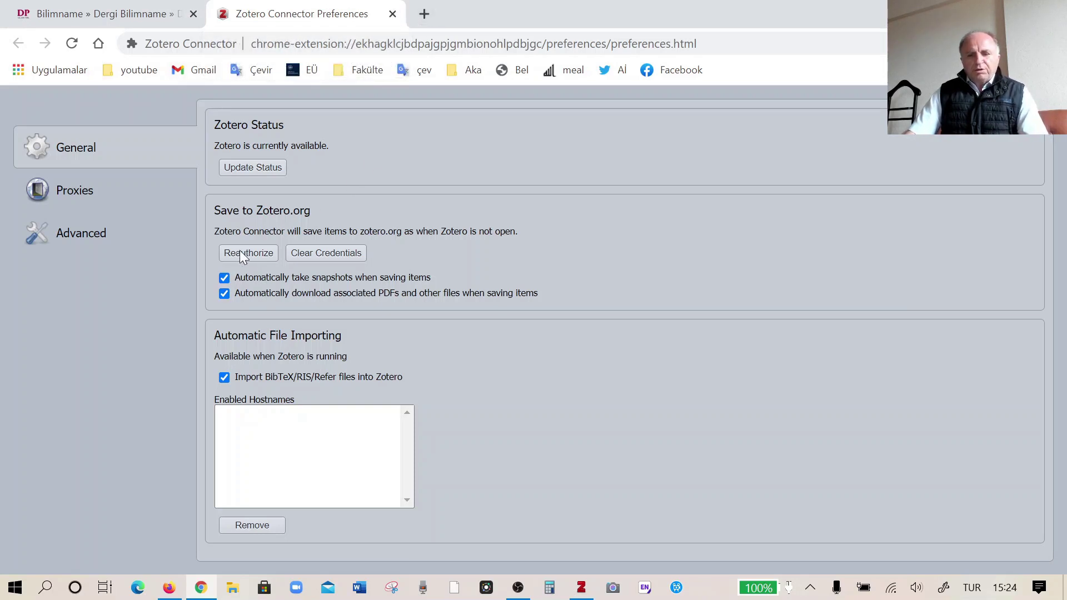
pyautogui.click(392, 15)
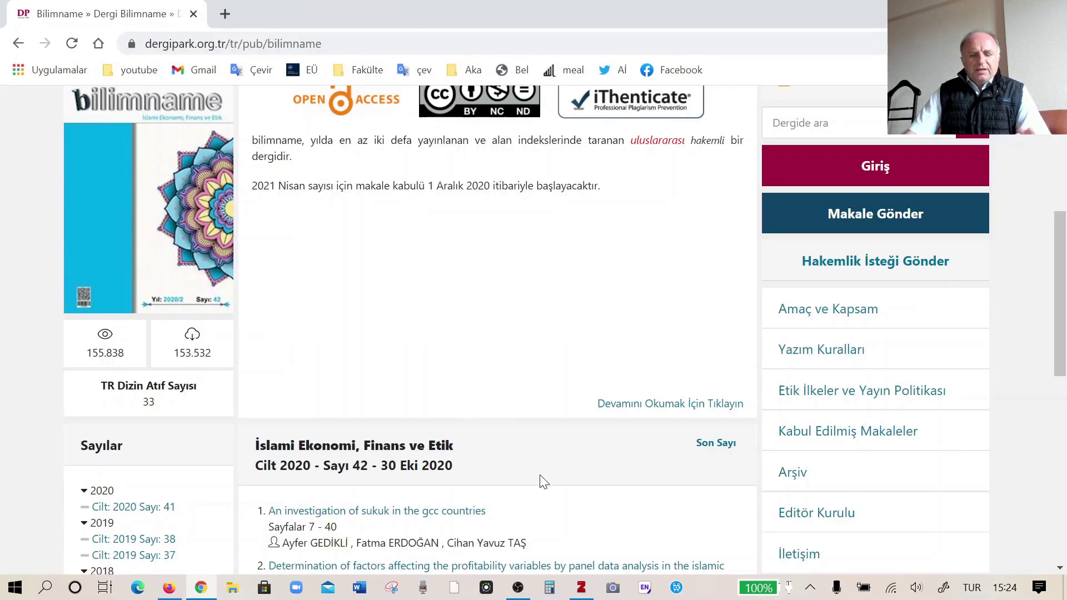
# Step: Open the article "Measuring islamic financial literacy and discovering its relations with entrepreneurship" and save it through Zotero to Kitaplığım
pyautogui.scroll(-9, 539, 475)
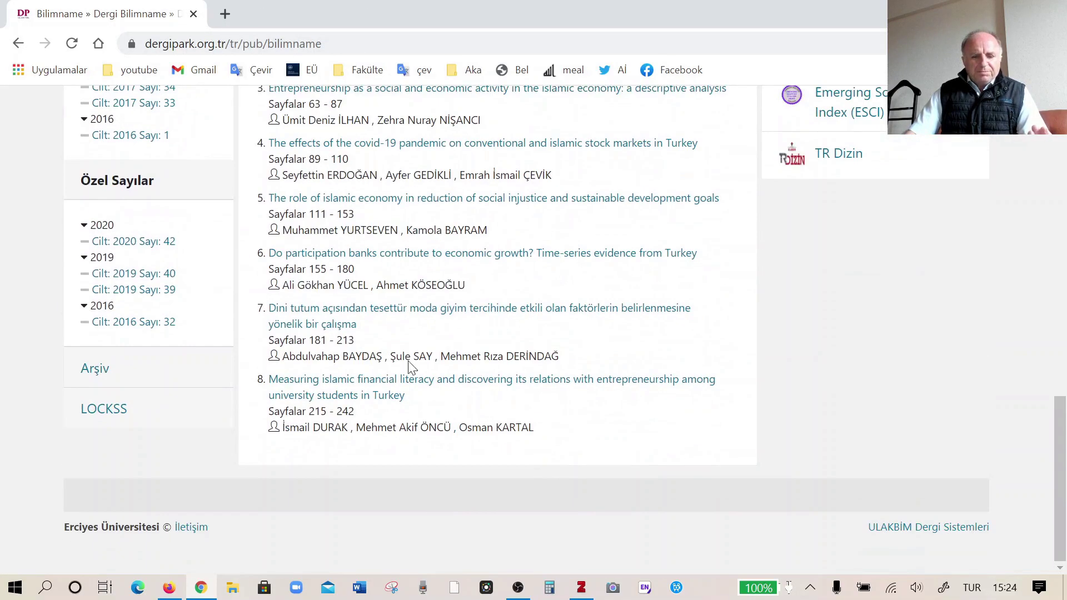
pyautogui.click(350, 383)
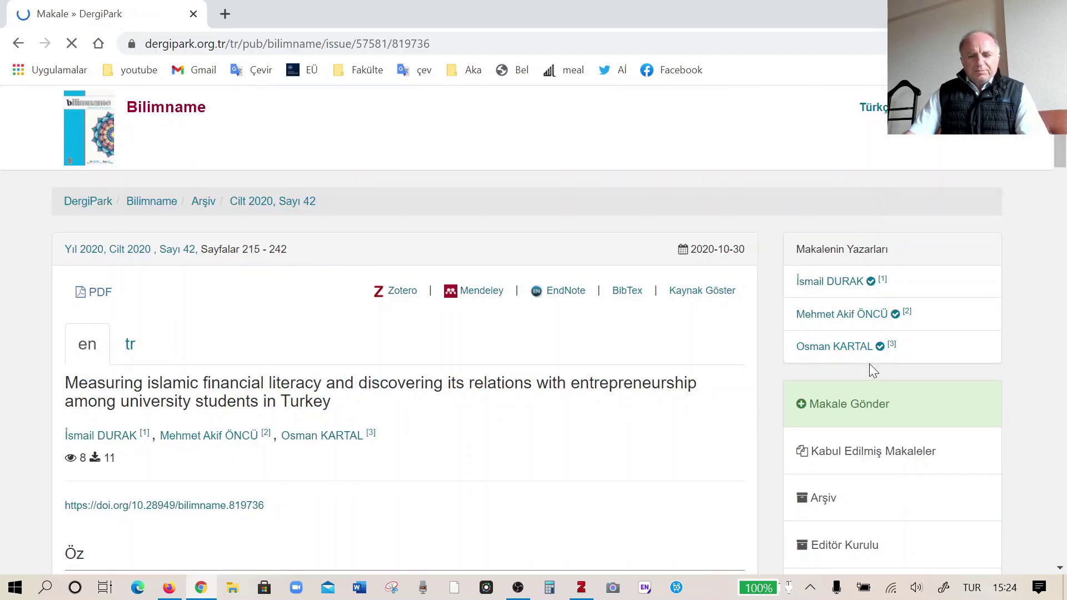
pyautogui.click(396, 295)
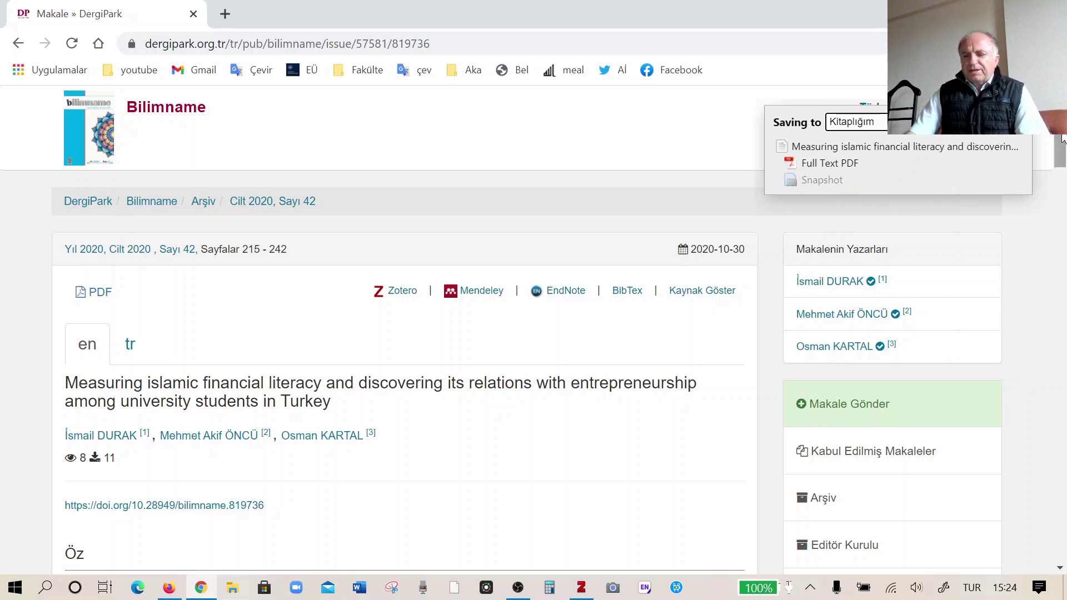
pyautogui.click(867, 122)
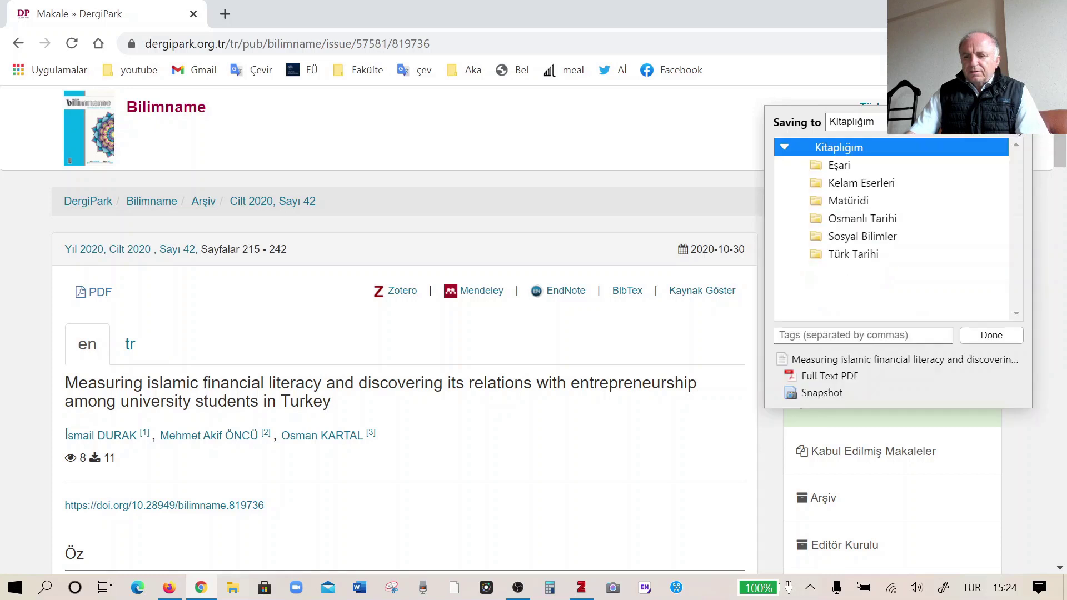
pyautogui.click(992, 336)
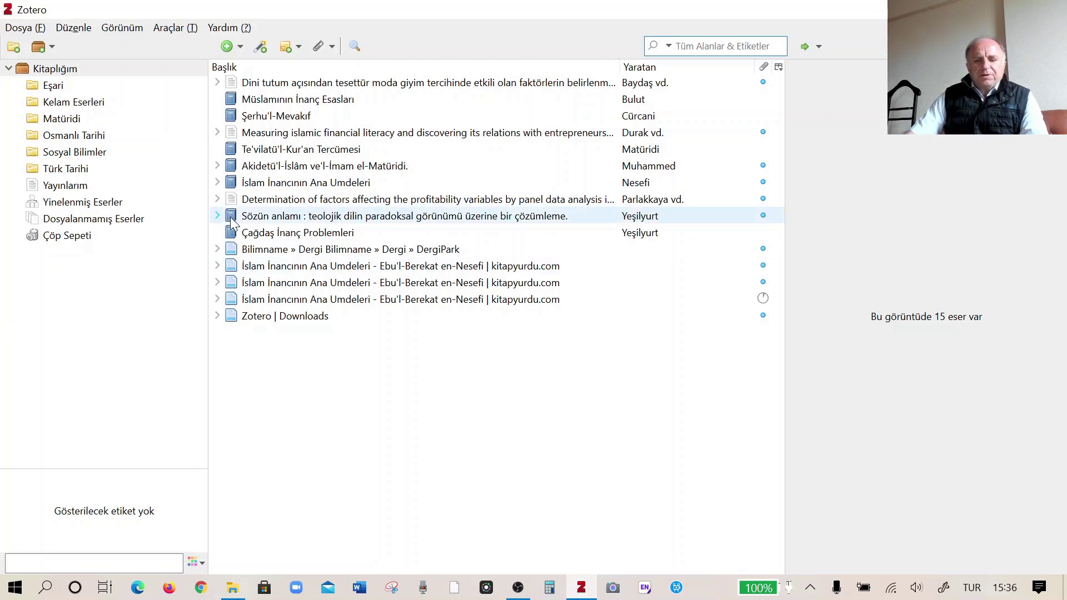
# Step: In Zotero, examine the bibliographic details of the "Determination of factors" and "Measuring islamic financial literacy" articles
pyautogui.click(347, 201)
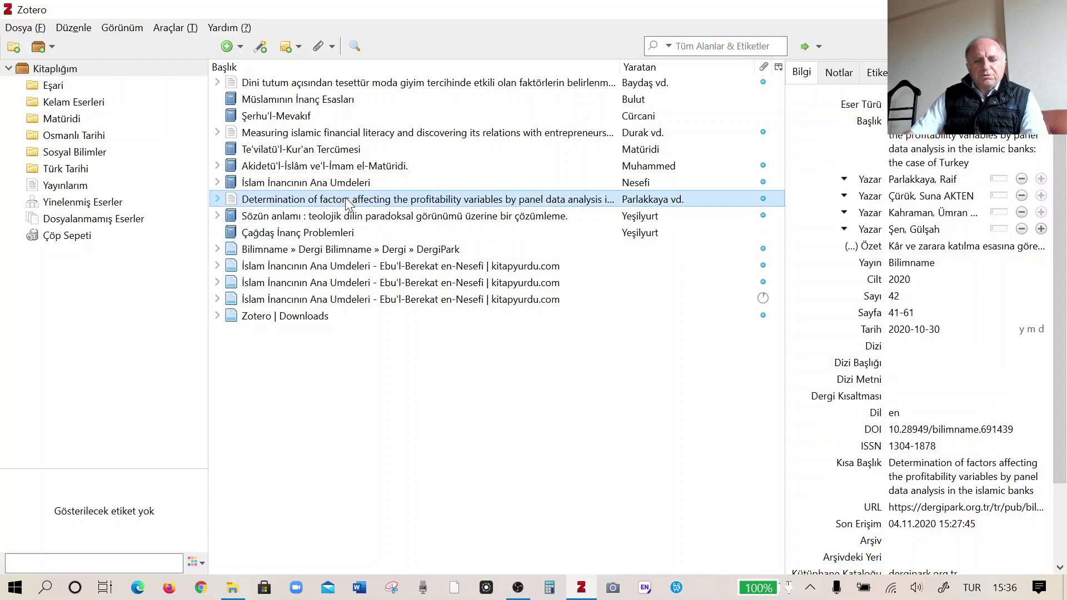
pyautogui.click(347, 138)
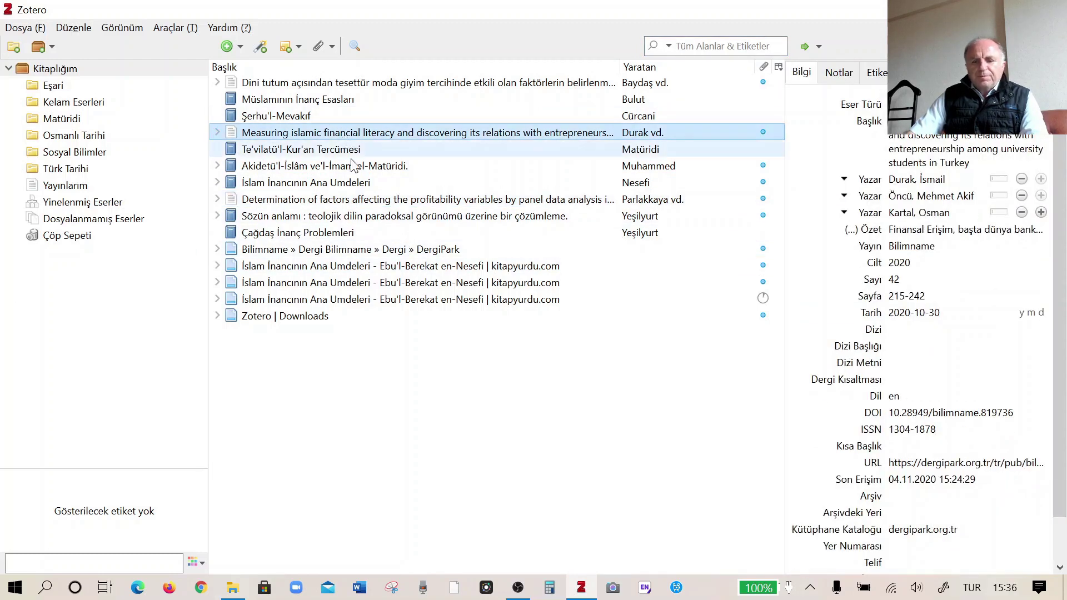
pyautogui.scroll(-1, 961, 389)
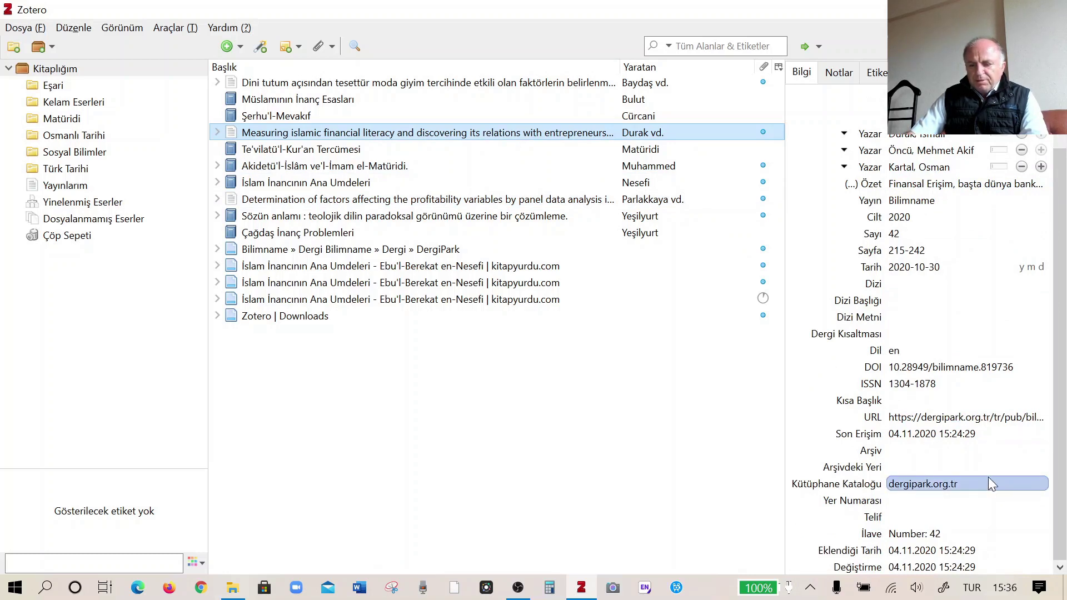
pyautogui.scroll(1, 988, 484)
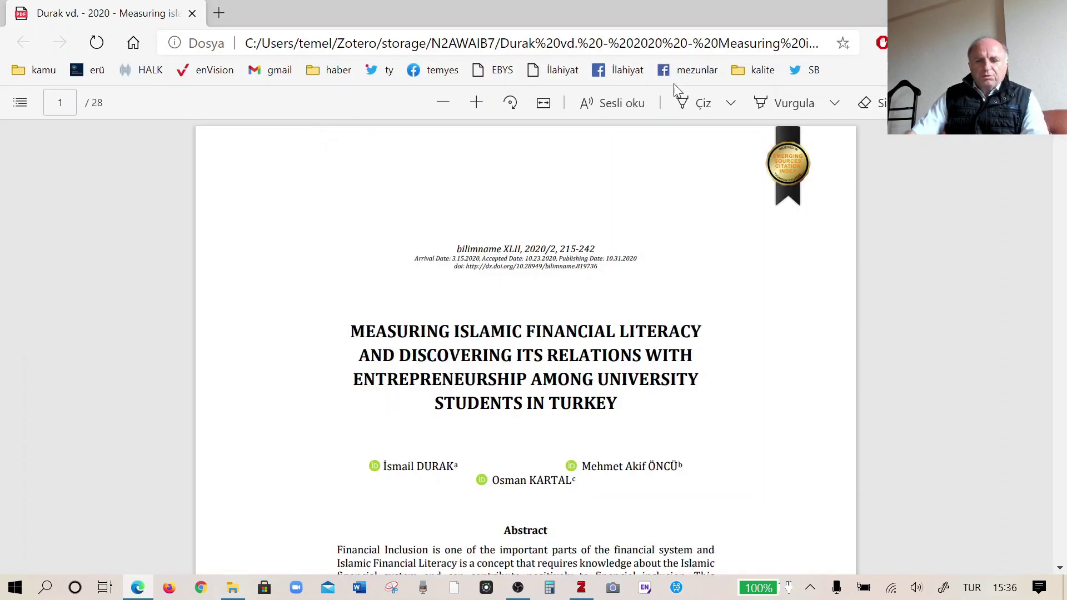
# Step: Skim the full-text PDFs of the "Measuring islamic financial literacy" and "Determination of factors" articles, returning to Zotero after each
pyautogui.scroll(-3, 441, 153)
pyautogui.scroll(-10, 525, 347)
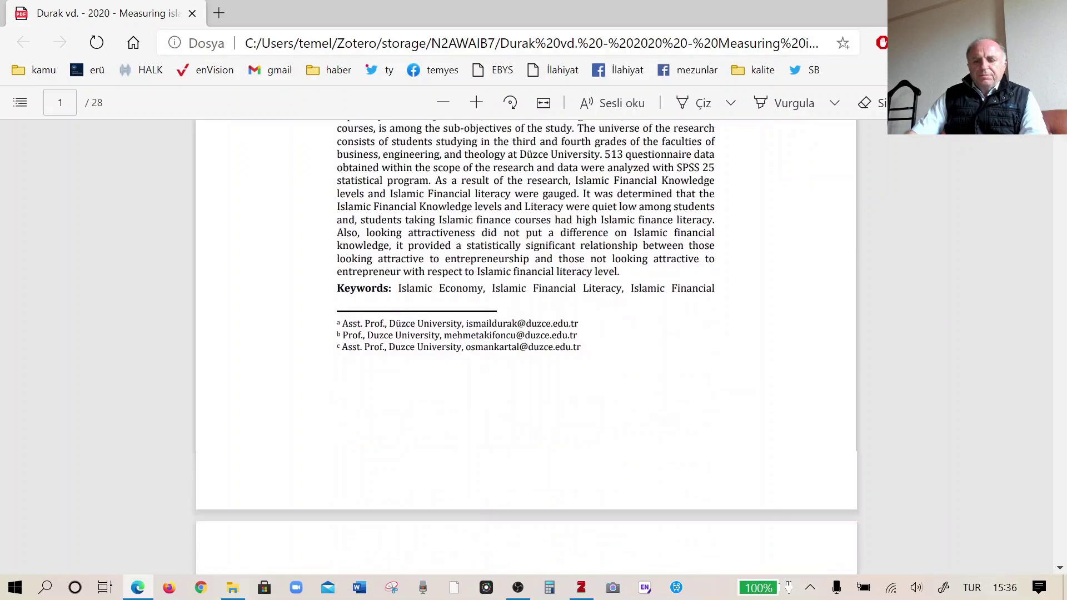
pyautogui.scroll(-5, 525, 348)
pyautogui.scroll(15, 525, 348)
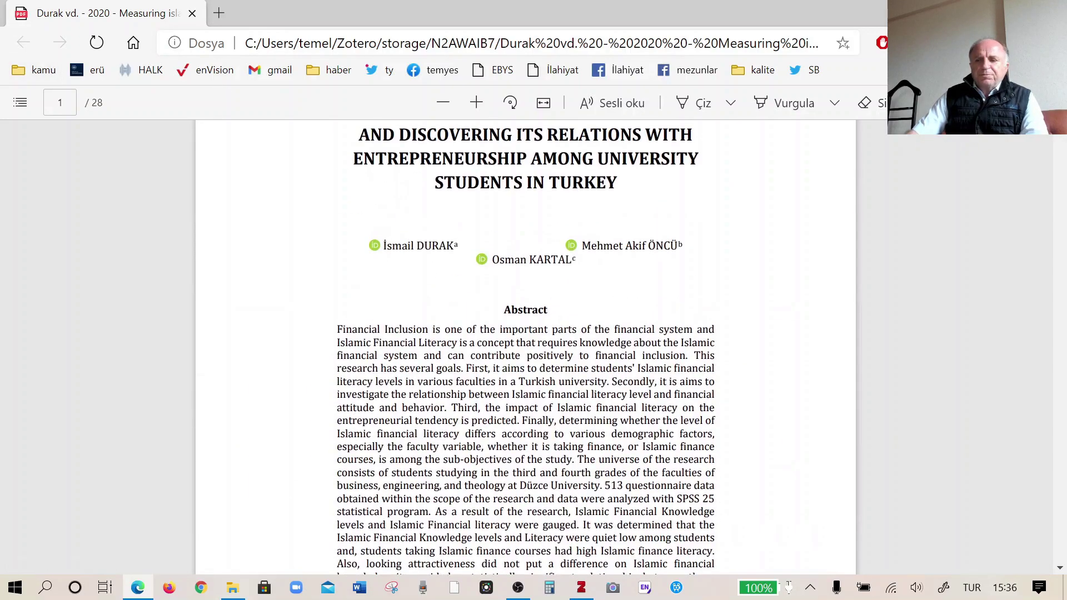
pyautogui.hotkey('alt', 'Tab')
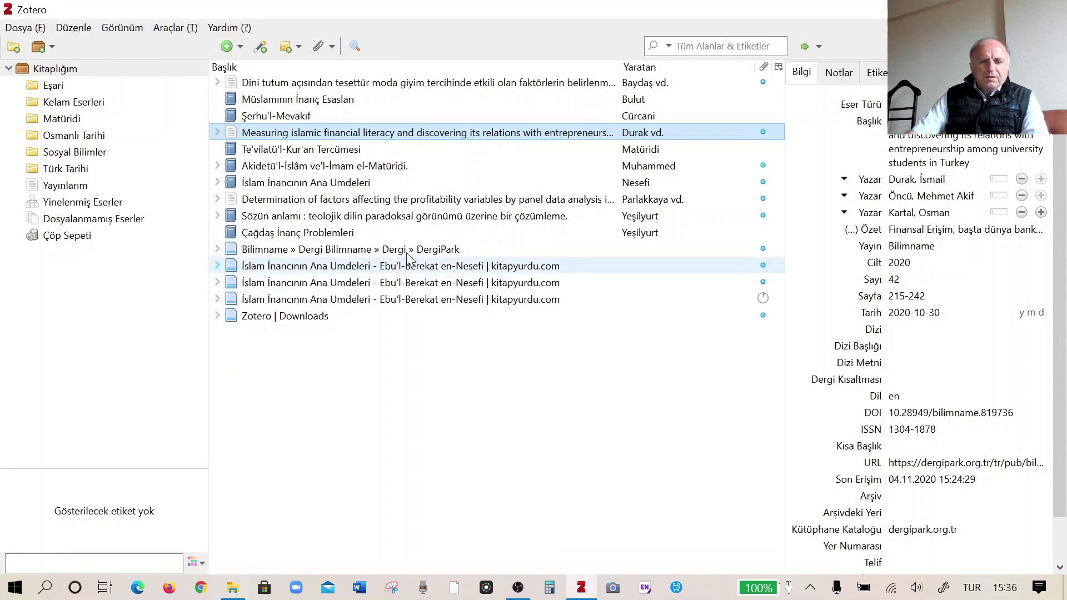
pyautogui.click(347, 202)
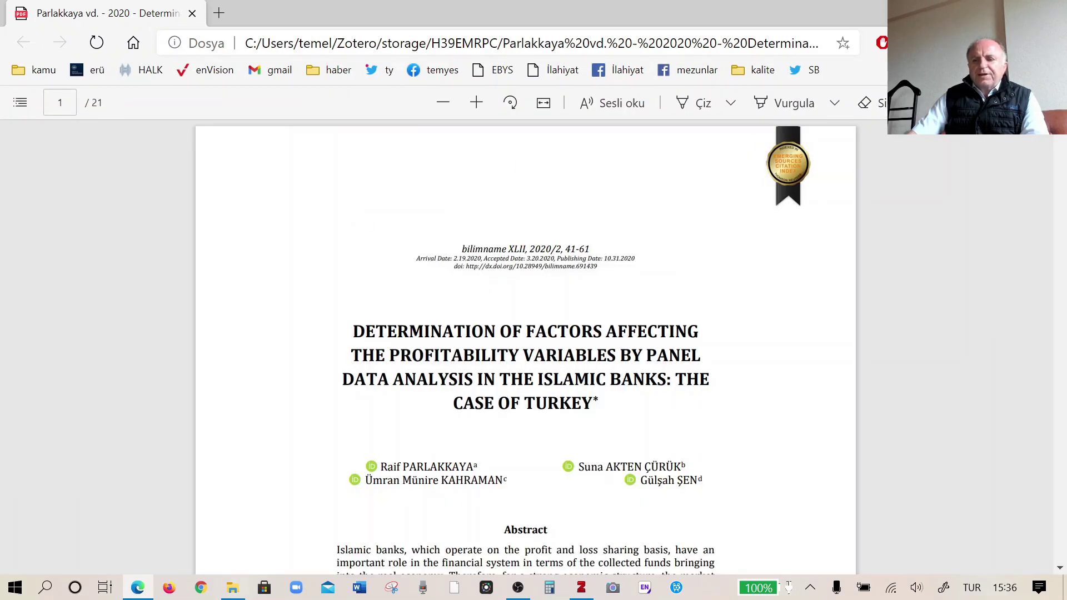
pyautogui.hotkey('alt', 'Tab')
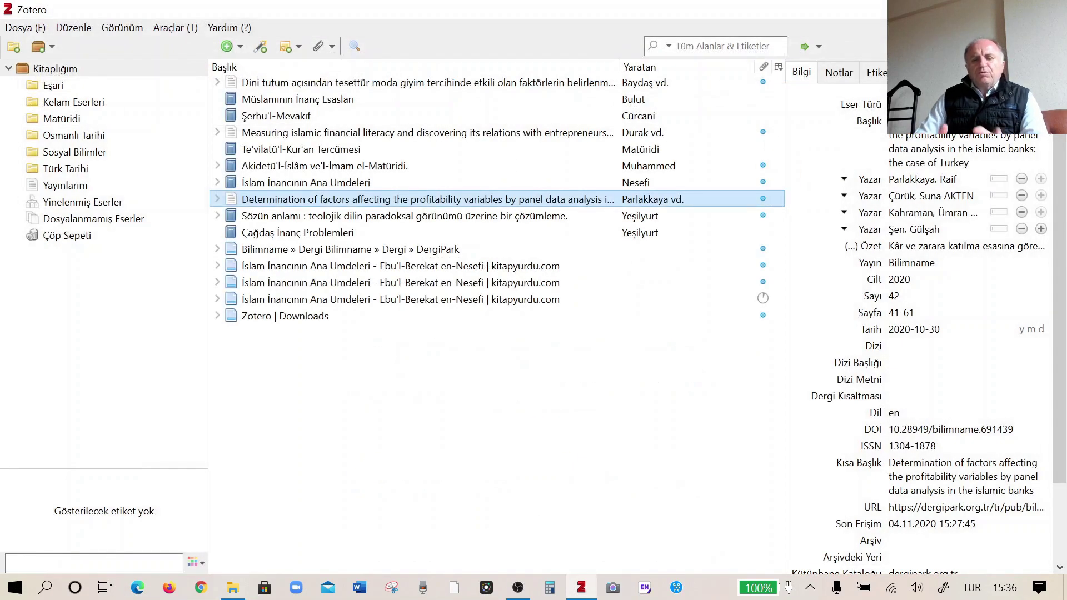